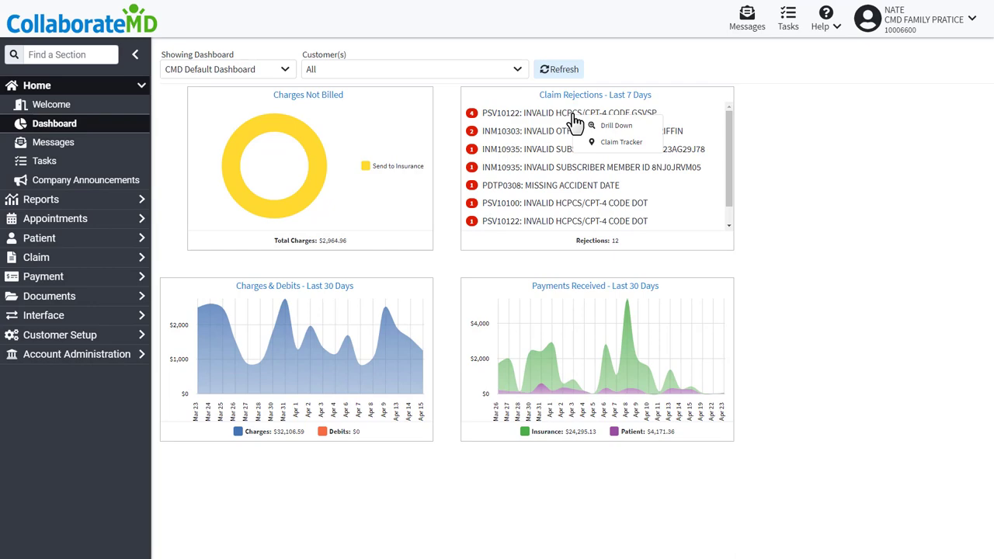
Step: View the claims rejected with PSV10122 invalid HCPCS/CPT-4 code GSVSP in the Claim Tracker
{"action": "left_click", "coordinate": [613, 147]}
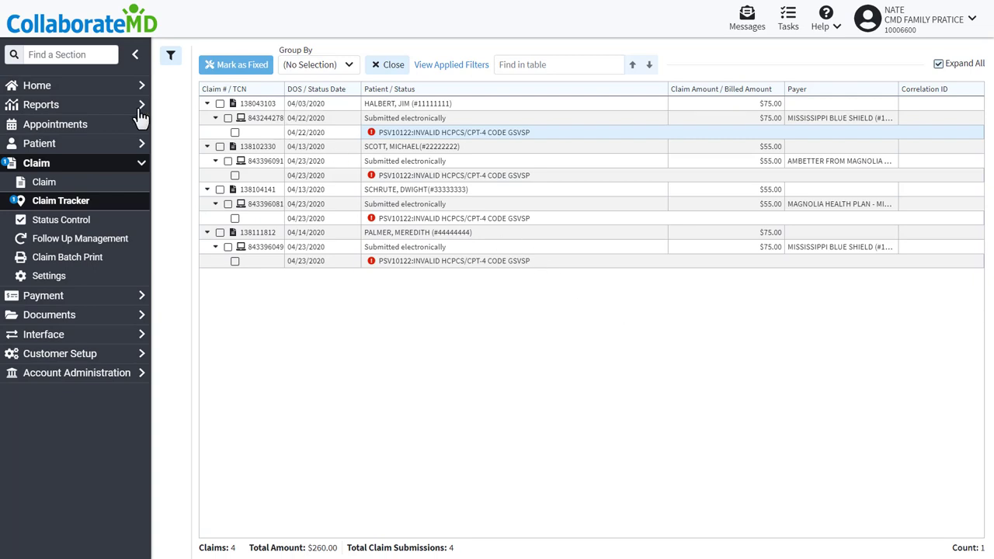
Step: Find the Claims Rejected at Clearinghouse report and run it with the charge from date set to Last 60 Days
{"action": "left_click", "coordinate": [112, 115]}
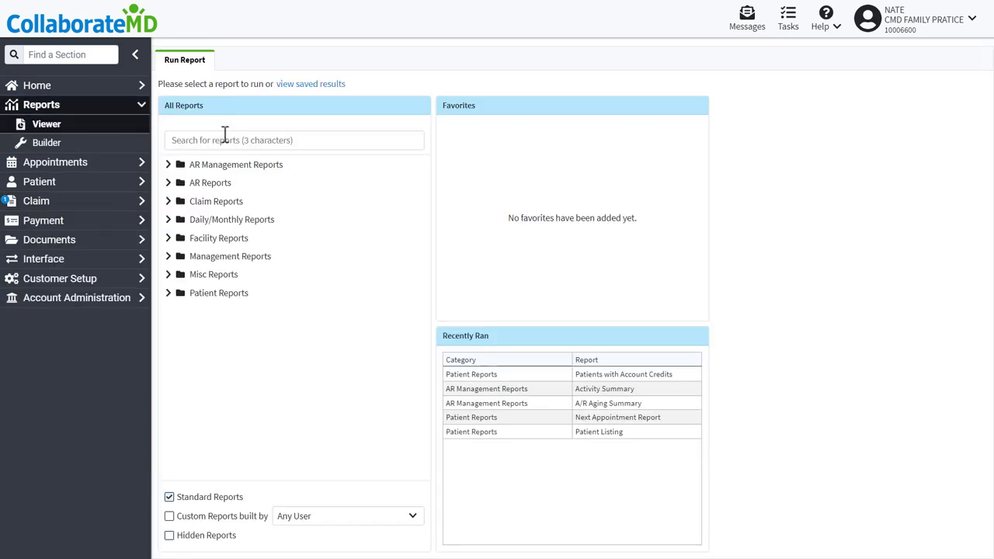
{"action": "left_click", "coordinate": [230, 141]}
{"action": "type", "text": "CLEAR"}
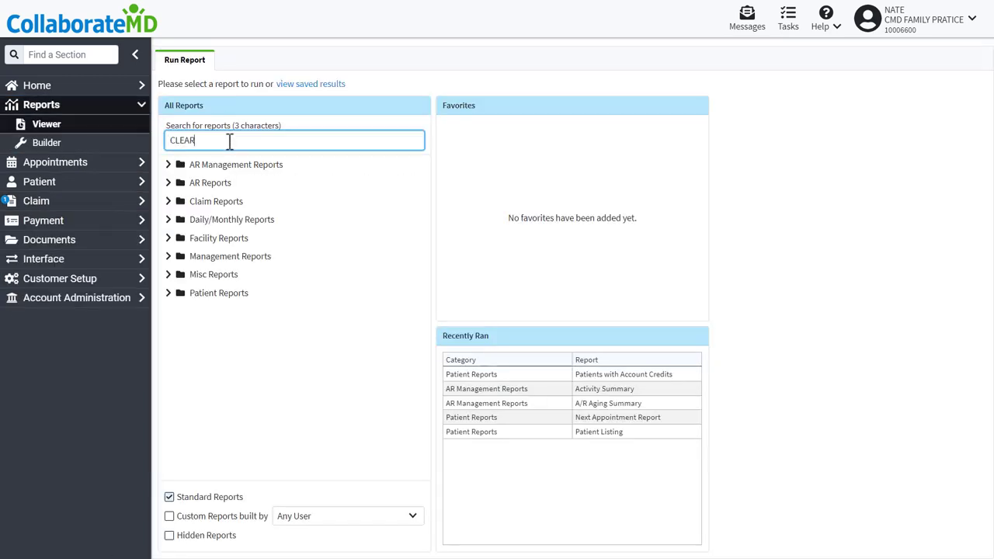
{"action": "left_click", "coordinate": [243, 191]}
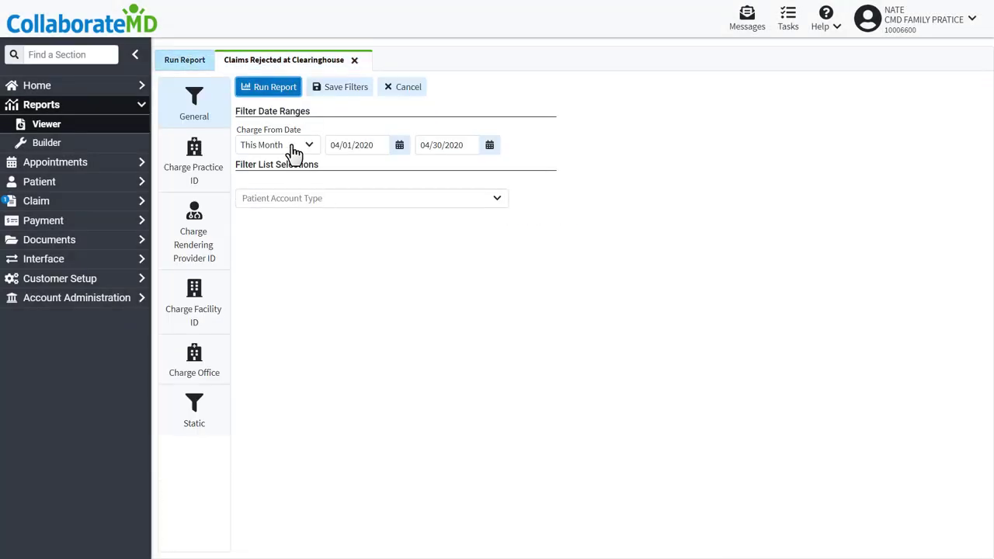
{"action": "left_click", "coordinate": [294, 149]}
{"action": "scroll", "coordinate": [278, 295], "scroll_direction": "down", "scroll_amount": 2}
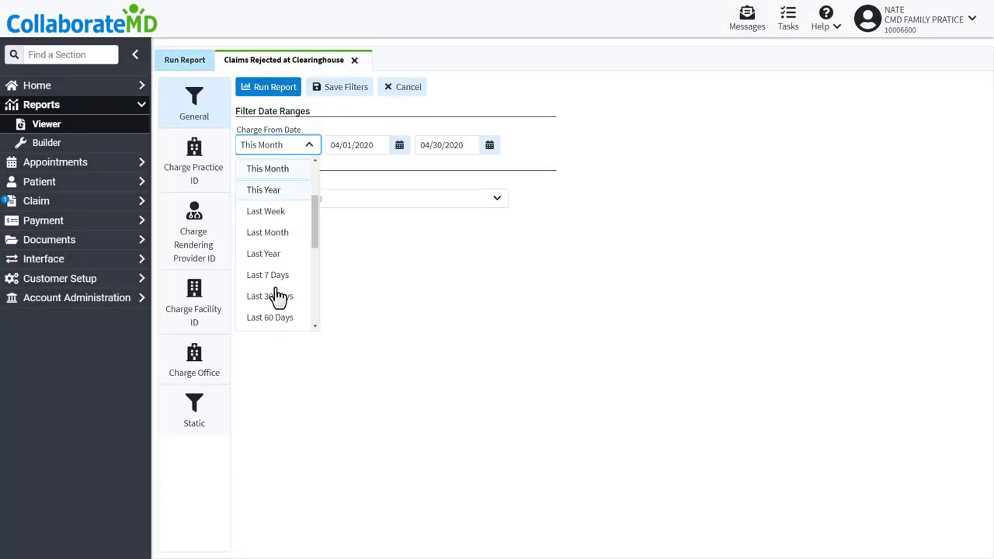
{"action": "left_click", "coordinate": [282, 319]}
{"action": "left_click", "coordinate": [289, 88]}
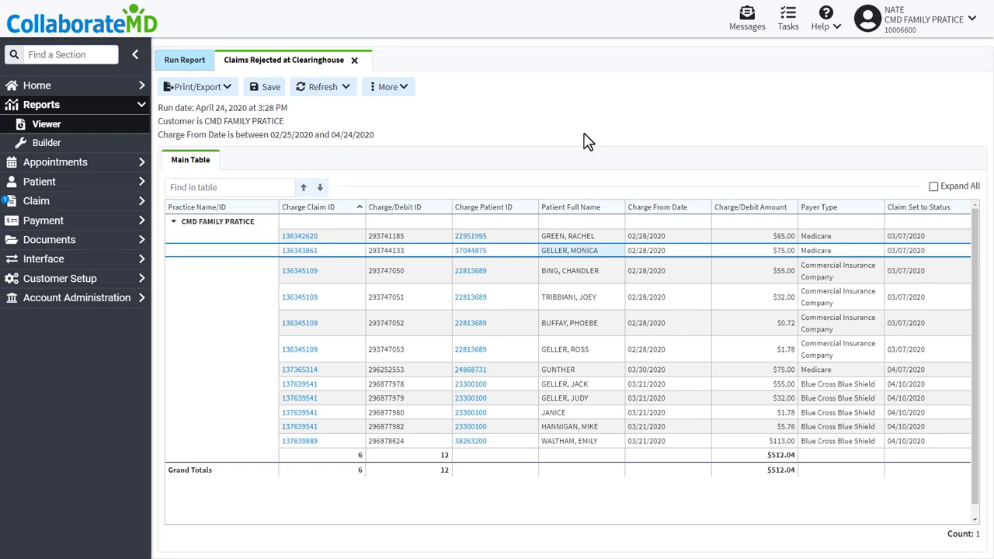
Step: Search the Claim Tracker for claims submitted in the last 30 days, then expand all results and review their statuses
{"action": "left_click", "coordinate": [59, 204]}
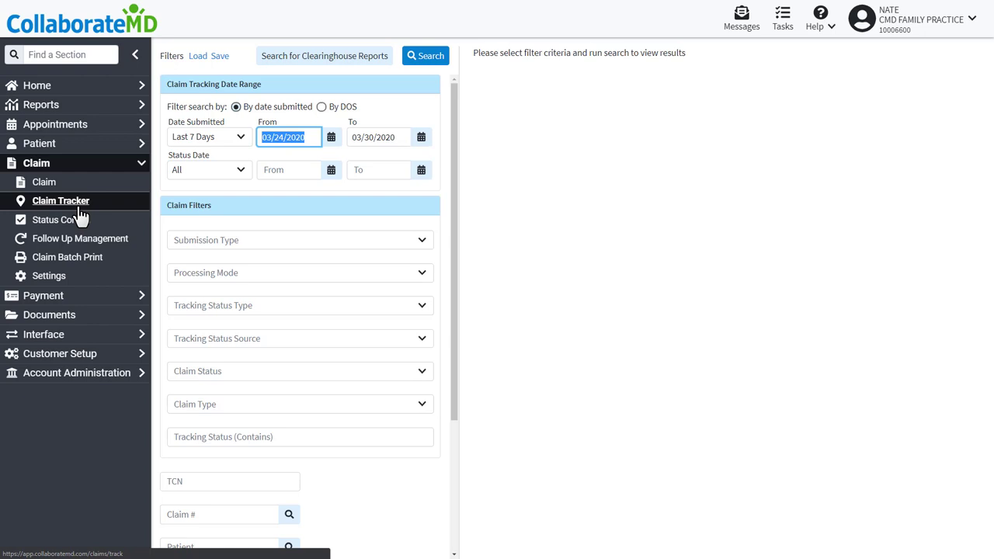
{"action": "left_click", "coordinate": [207, 137]}
{"action": "scroll", "coordinate": [200, 248], "scroll_direction": "down", "scroll_amount": 1}
{"action": "left_click", "coordinate": [186, 254]}
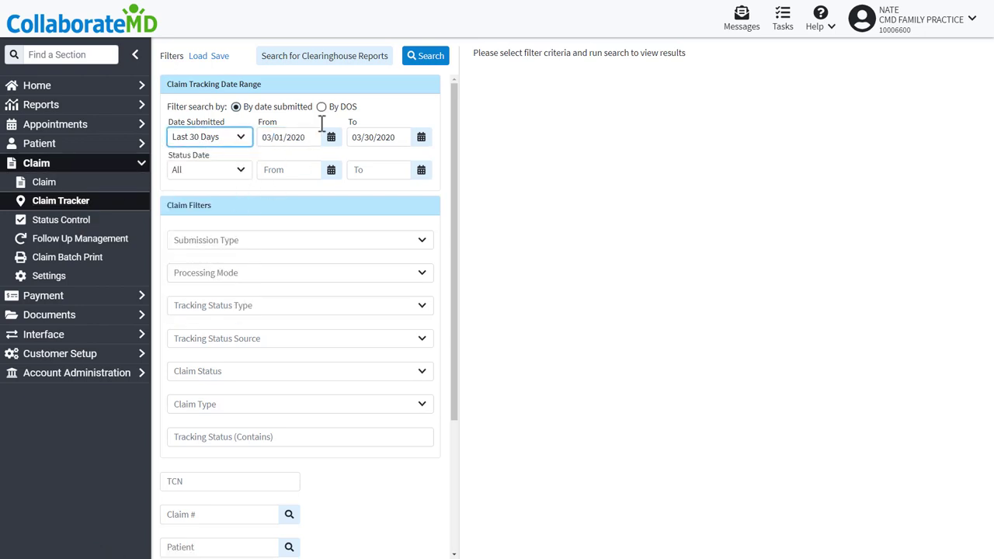
{"action": "left_click", "coordinate": [426, 57]}
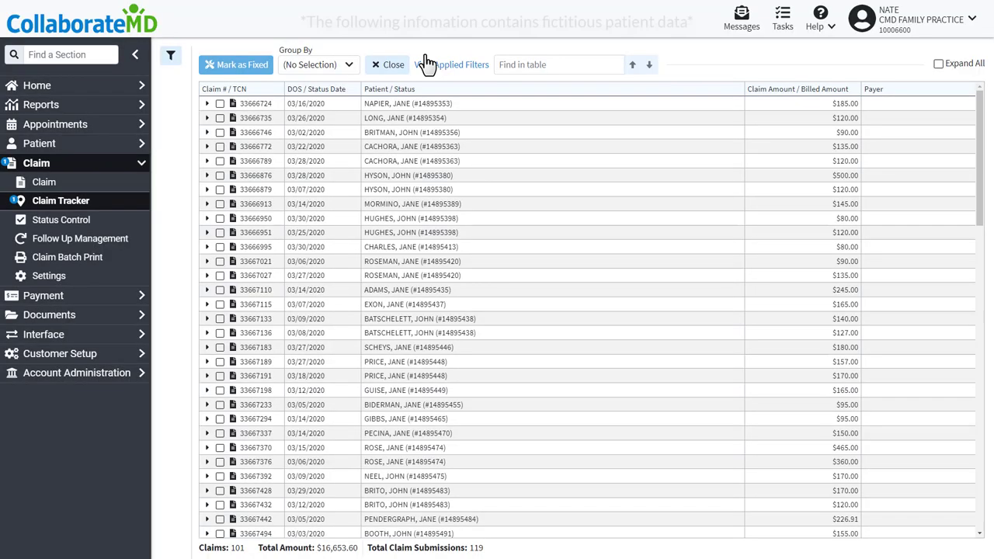
{"action": "left_click", "coordinate": [938, 65]}
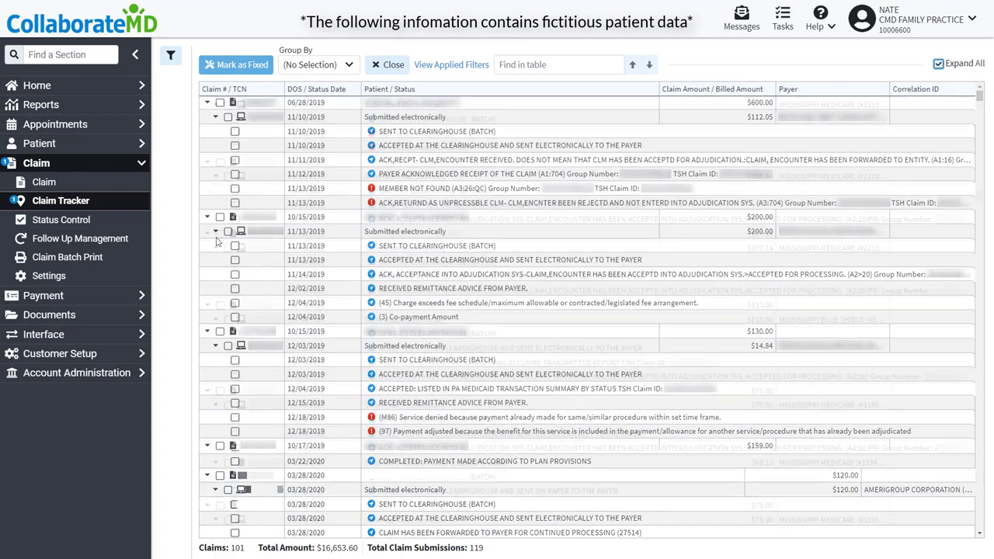
{"action": "scroll", "coordinate": [218, 242], "scroll_direction": "down", "scroll_amount": 10}
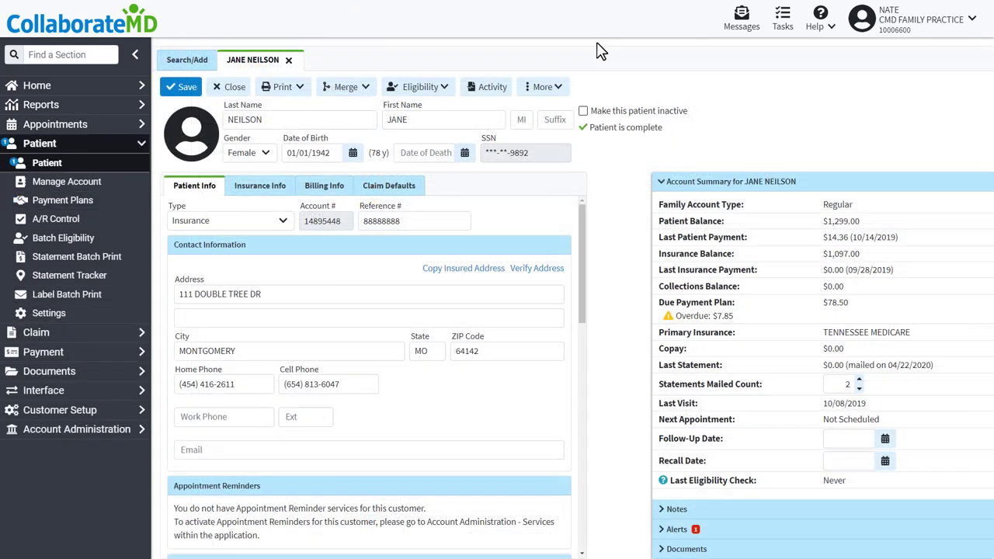
Step: Open the eligibility options of the patient record
{"action": "left_click", "coordinate": [431, 92]}
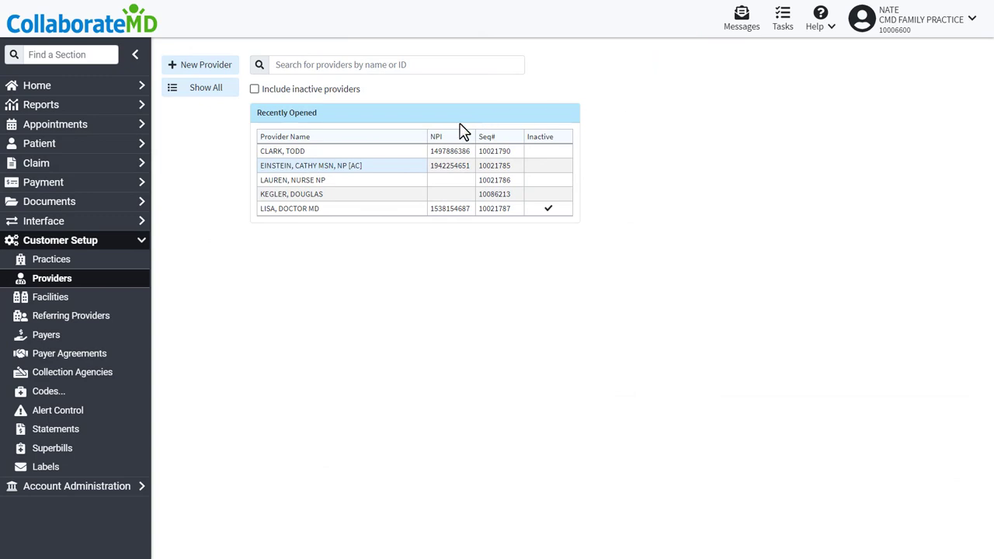
Step: Change the last digit of the MSN, NP provider's NPI to 8 and save the provider
{"action": "left_click", "coordinate": [359, 172]}
{"action": "double_click", "coordinate": [228, 144]}
{"action": "left_click", "coordinate": [217, 145]}
{"action": "key", "text": "BackSpace"}
{"action": "type", "text": "8"}
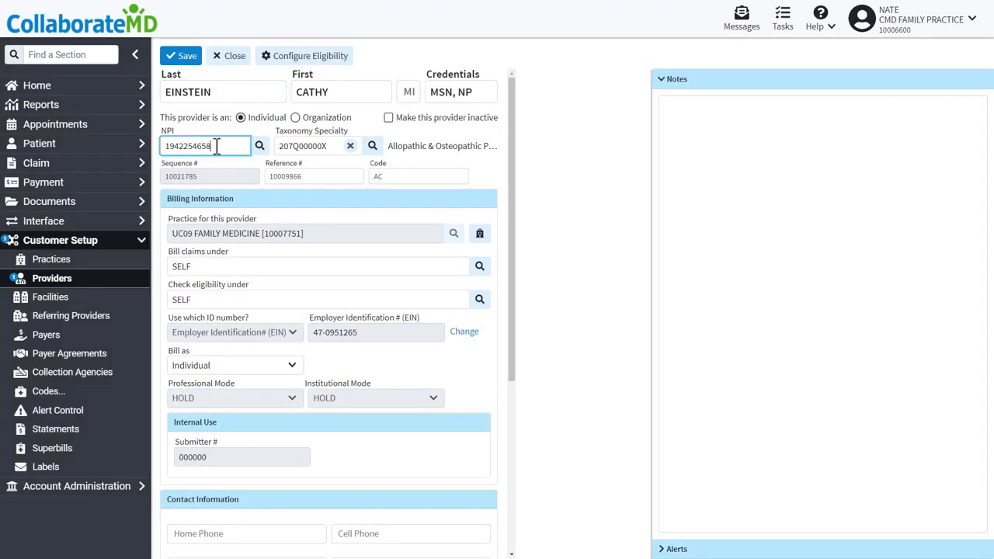
{"action": "left_click", "coordinate": [180, 56]}
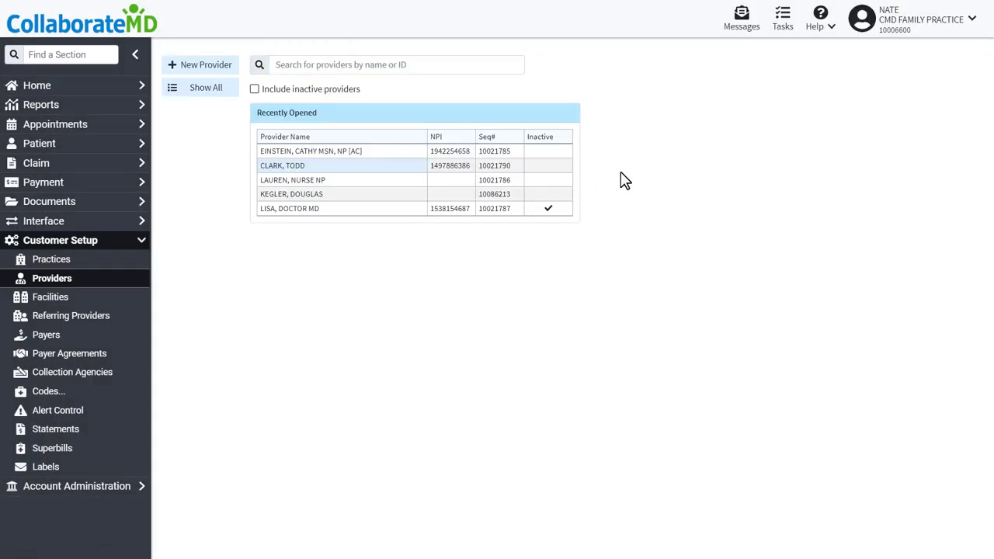
Step: Append two digits to the member ID on the third recent patient's primary Tennessee Medicare policy and close the patient record
{"action": "left_click", "coordinate": [79, 150]}
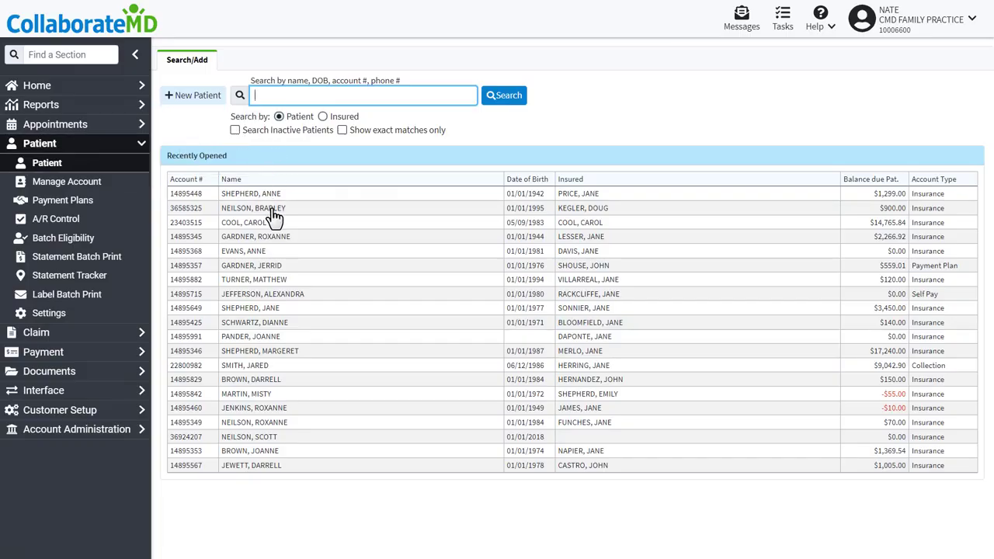
{"action": "left_click", "coordinate": [270, 223]}
{"action": "left_click", "coordinate": [260, 186]}
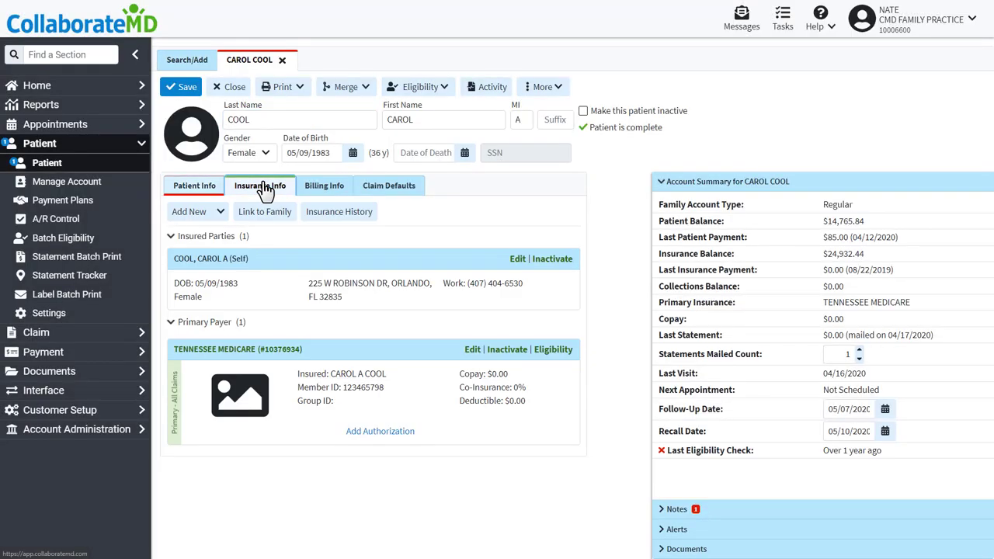
{"action": "left_click", "coordinate": [480, 358]}
{"action": "left_click", "coordinate": [412, 290]}
{"action": "type", "text": "90"}
{"action": "left_click", "coordinate": [602, 406]}
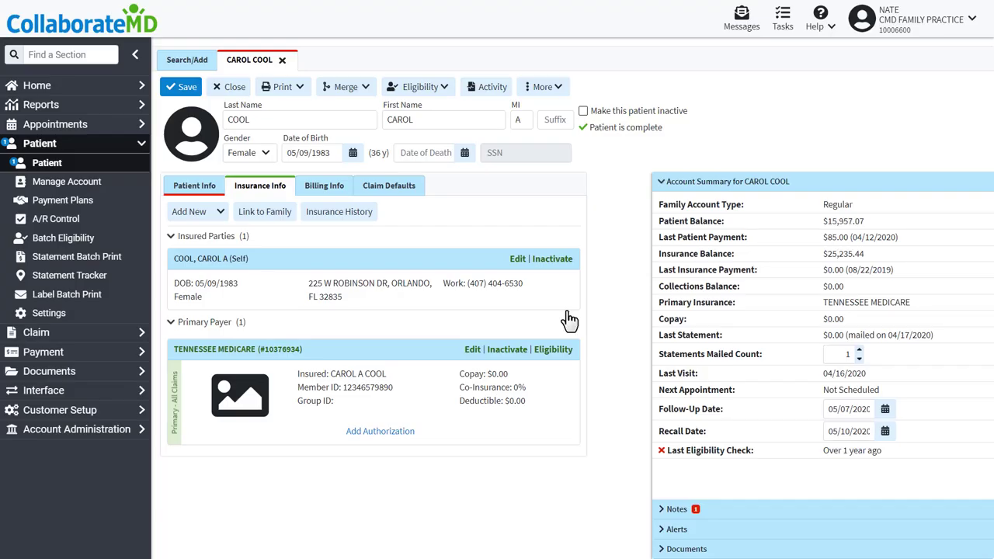
{"action": "left_click", "coordinate": [232, 91]}
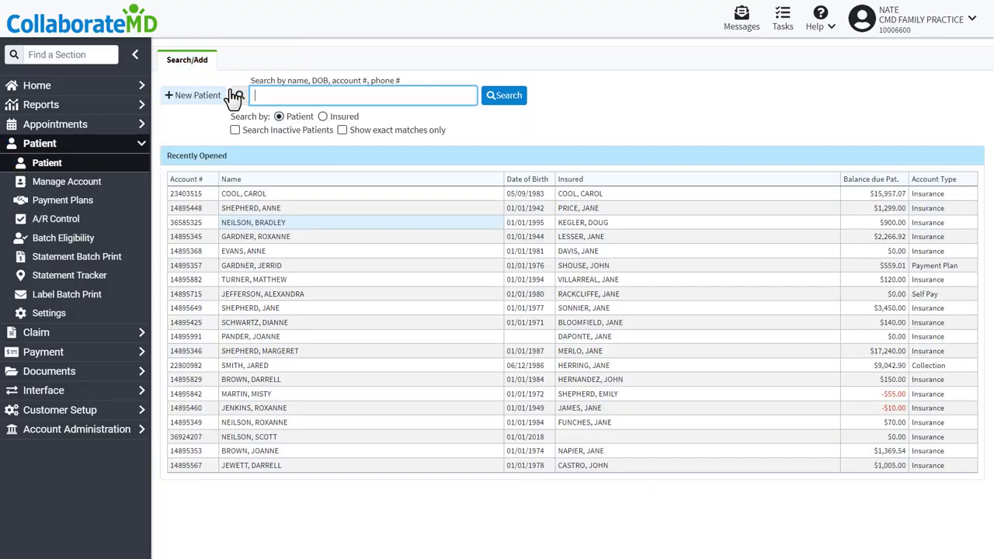
Step: Replace the ICD A diagnosis on the $286.00 Tennessee Medicare claim with R65.0 Chest Pain and save the claim
{"action": "left_click", "coordinate": [100, 332]}
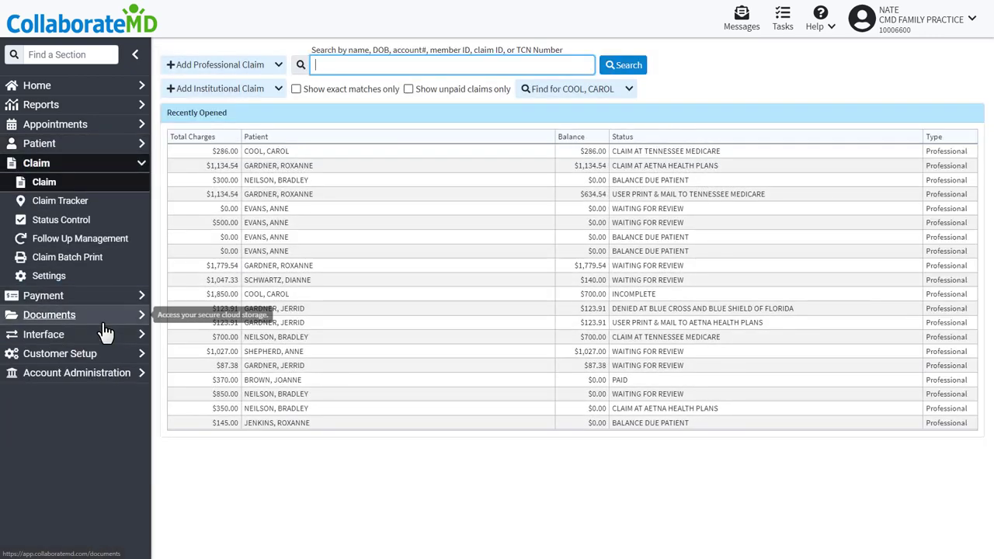
{"action": "left_click", "coordinate": [268, 151]}
{"action": "left_click", "coordinate": [230, 87]}
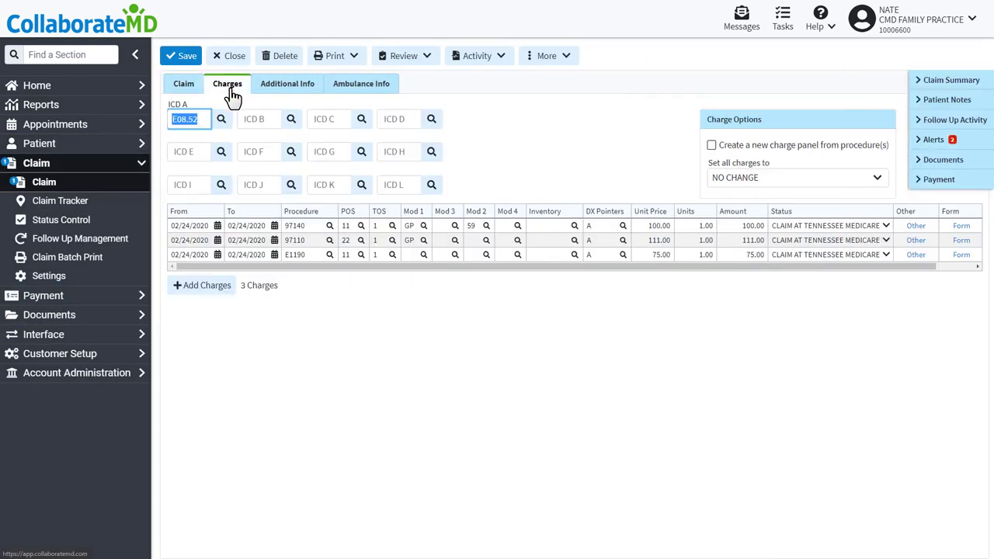
{"action": "left_click", "coordinate": [221, 119]}
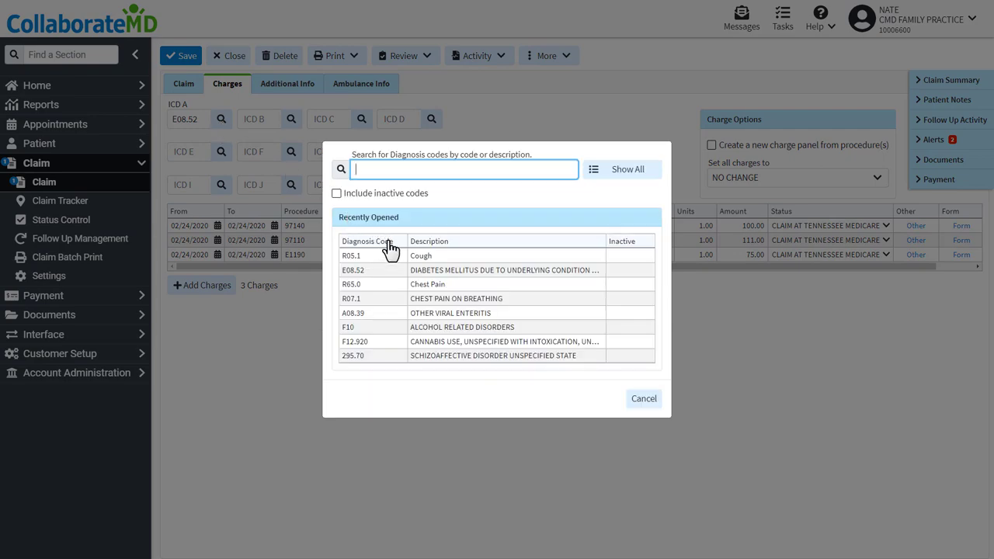
{"action": "left_click", "coordinate": [420, 286]}
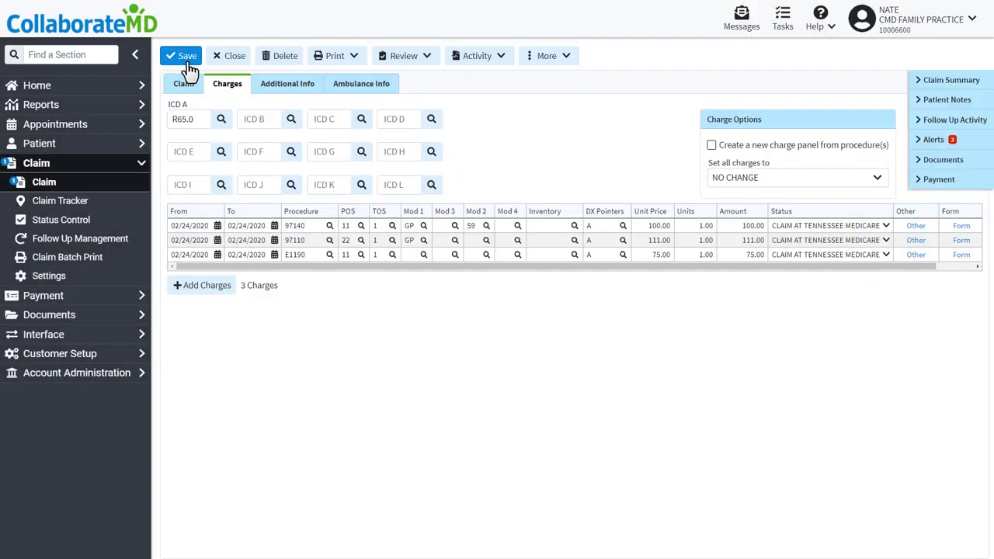
{"action": "left_click", "coordinate": [187, 57]}
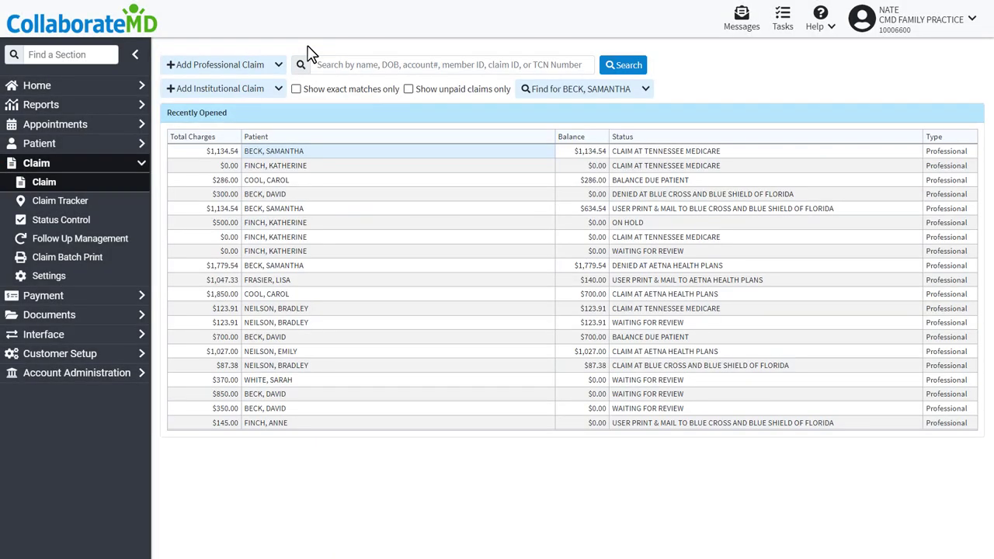
Step: Open the $1,134.54 claim at Tennessee Medicare and set its frequency to 7 - Replacement of Prior Claim
{"action": "left_click", "coordinate": [297, 163]}
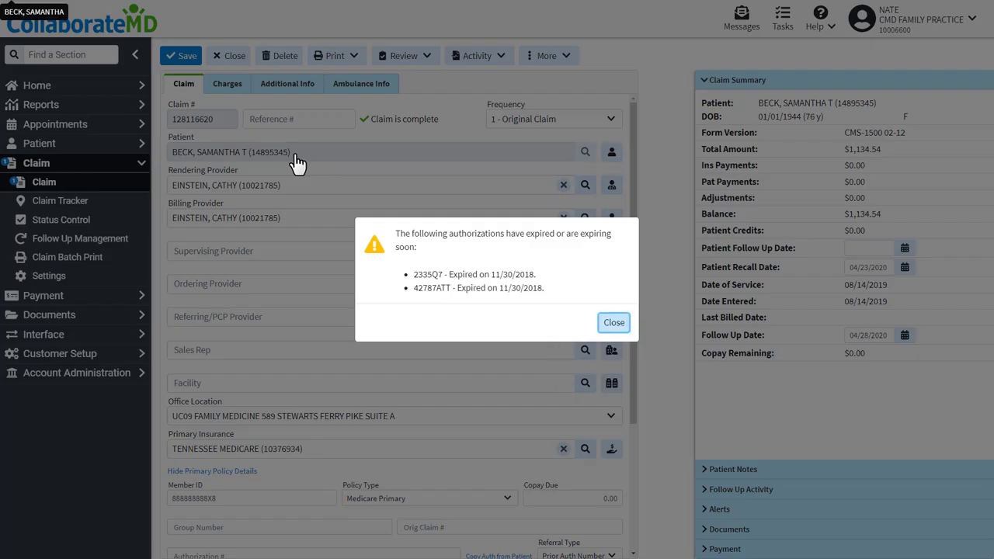
{"action": "left_click", "coordinate": [613, 325]}
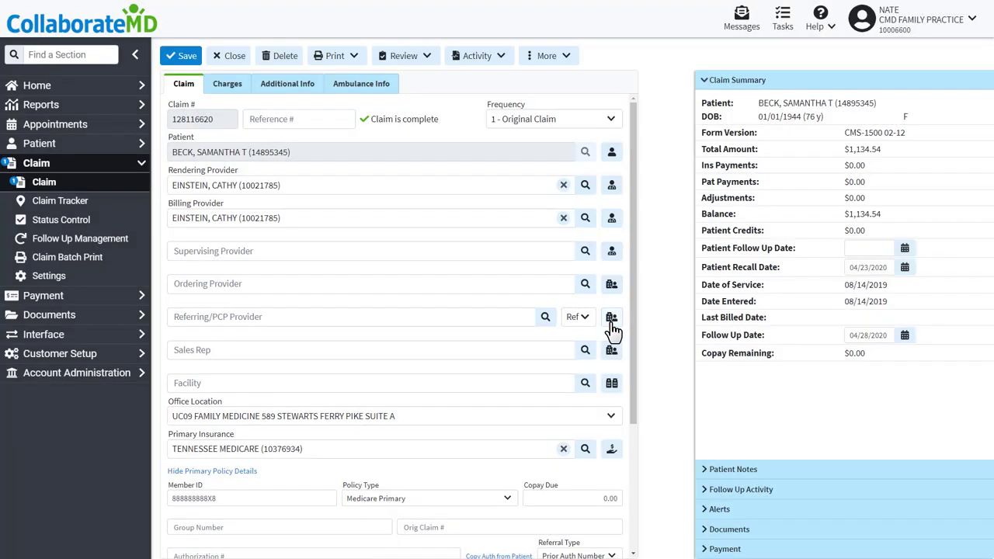
{"action": "left_click", "coordinate": [537, 122]}
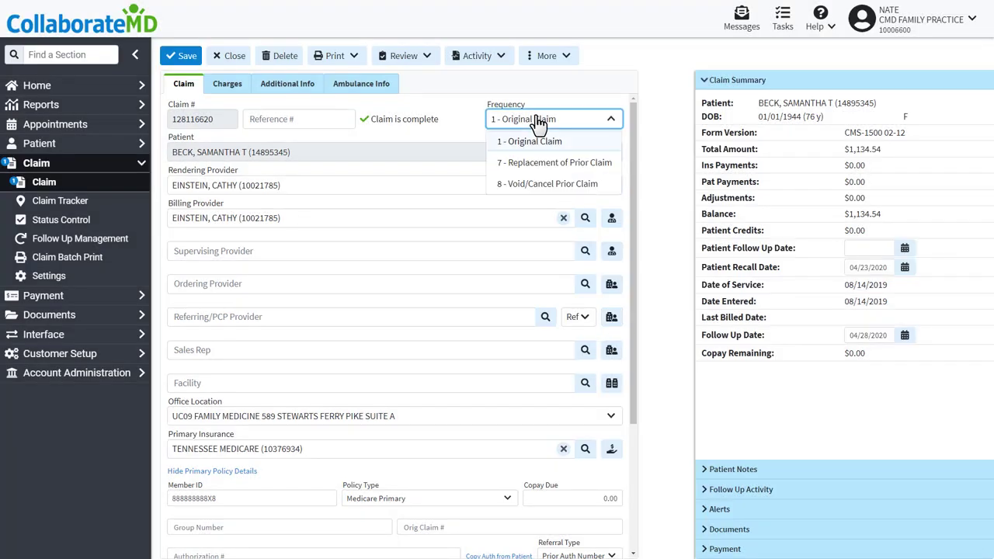
{"action": "left_click", "coordinate": [532, 164]}
Step: Set all of the claim's charges to Send to Tennessee Medicare via Clearinghouse and save the claim
{"action": "left_click", "coordinate": [227, 86]}
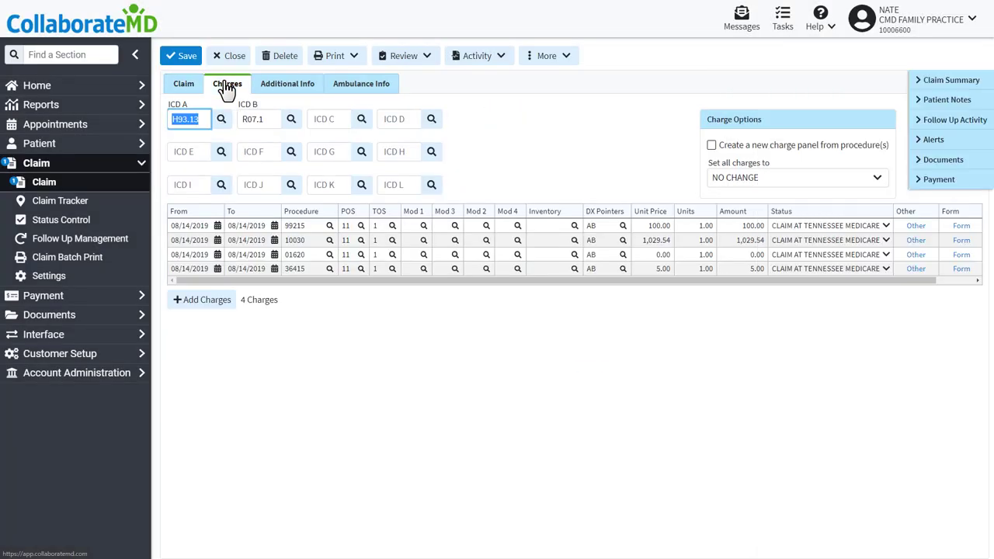
{"action": "left_click", "coordinate": [750, 178]}
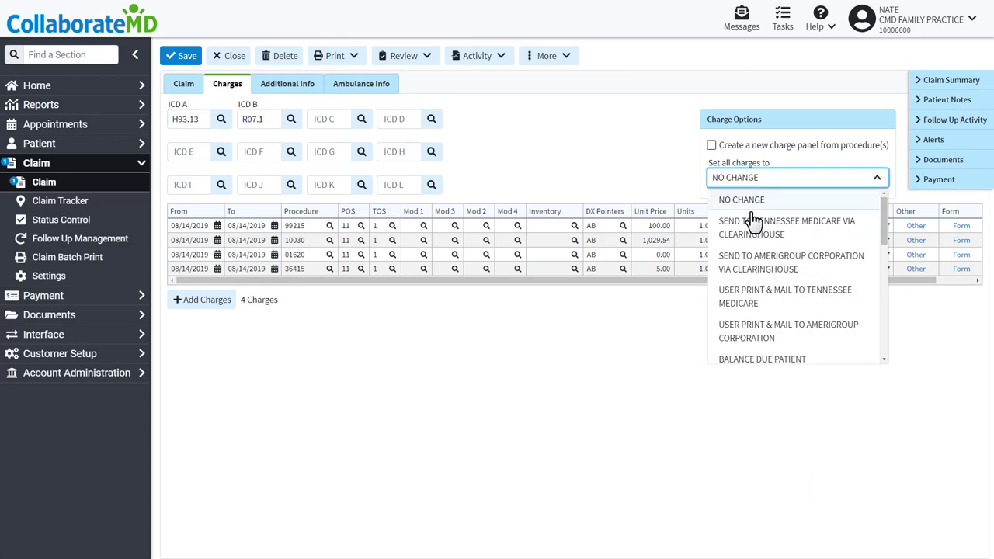
{"action": "left_click", "coordinate": [754, 224]}
{"action": "left_click", "coordinate": [184, 58]}
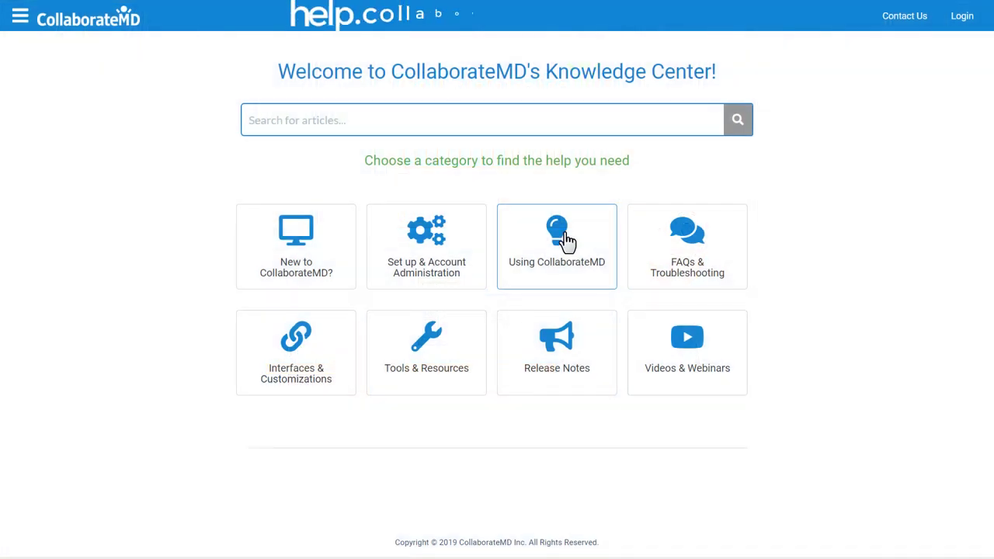
Step: Open the Claim help topics under Using CollaborateMD in the Knowledge Center
{"action": "left_click", "coordinate": [566, 241]}
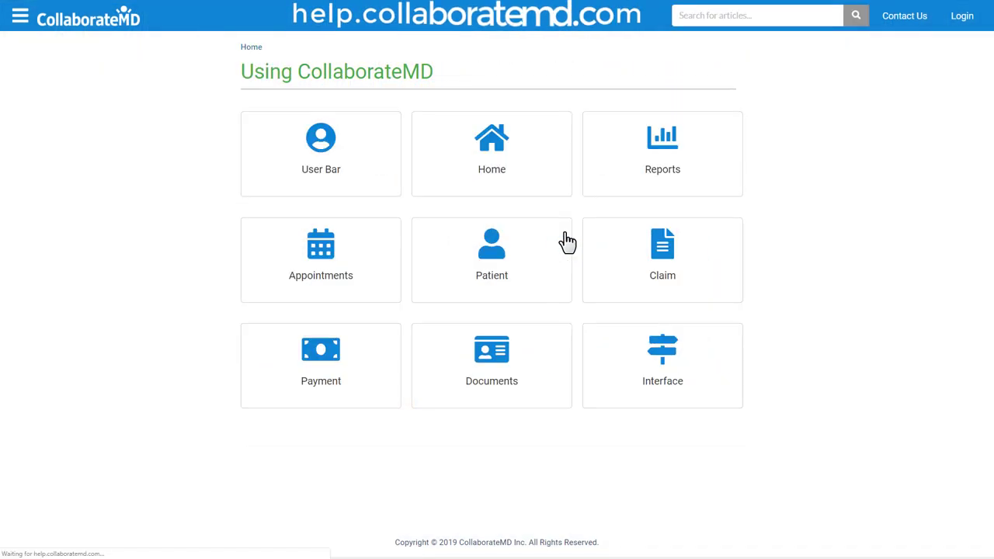
{"action": "left_click", "coordinate": [659, 268]}
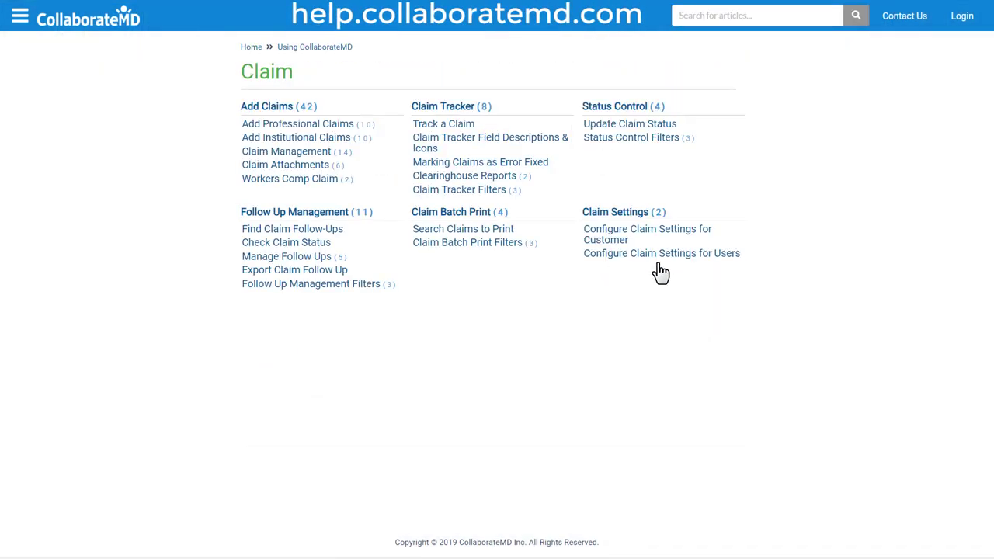